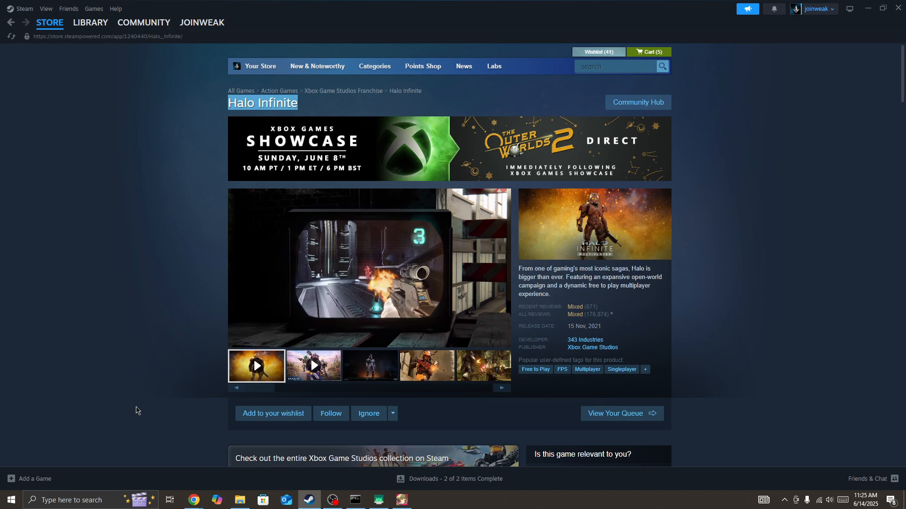
# Launch the Xbox app from the taskbar search after viewing the Halo Infinite store page
pyautogui.click(77, 499)
pyautogui.write('xbox')
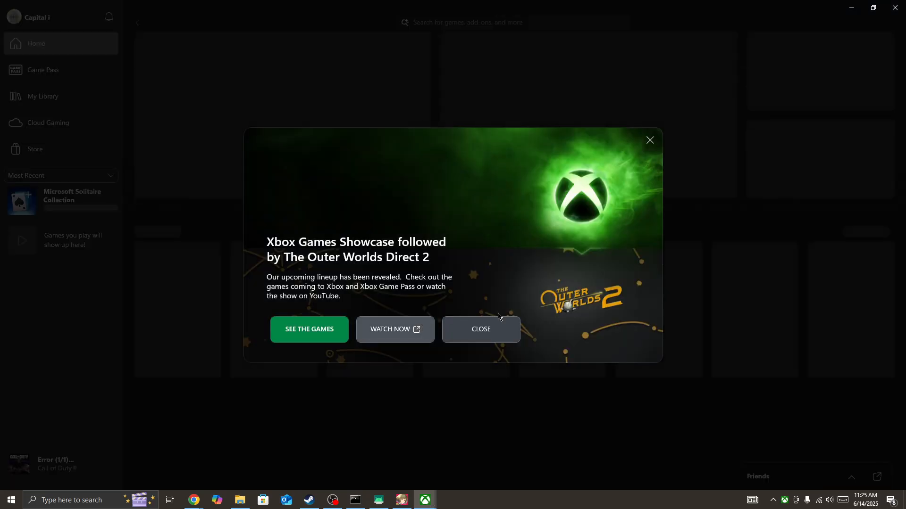
# Cancel the Call of Duty download so the Xbox installation queue is empty
pyautogui.click(505, 339)
pyautogui.click(43, 464)
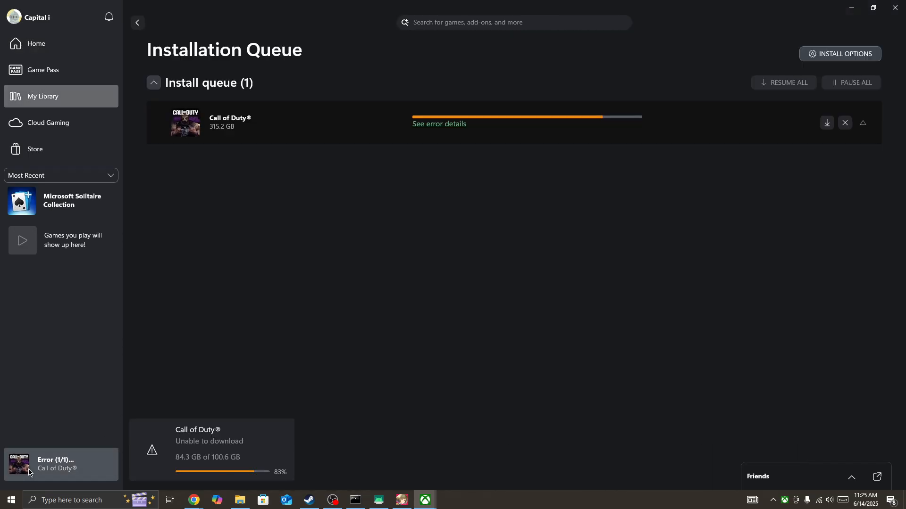
pyautogui.click(845, 122)
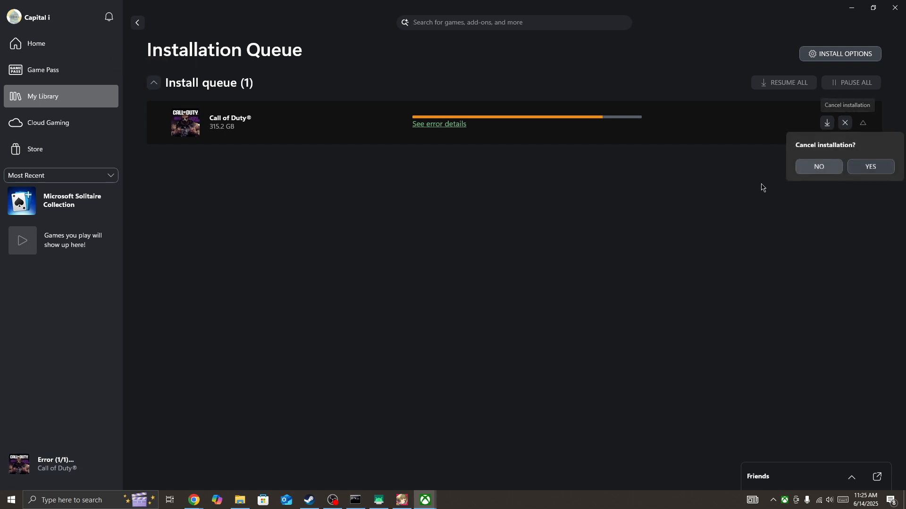
pyautogui.click(872, 168)
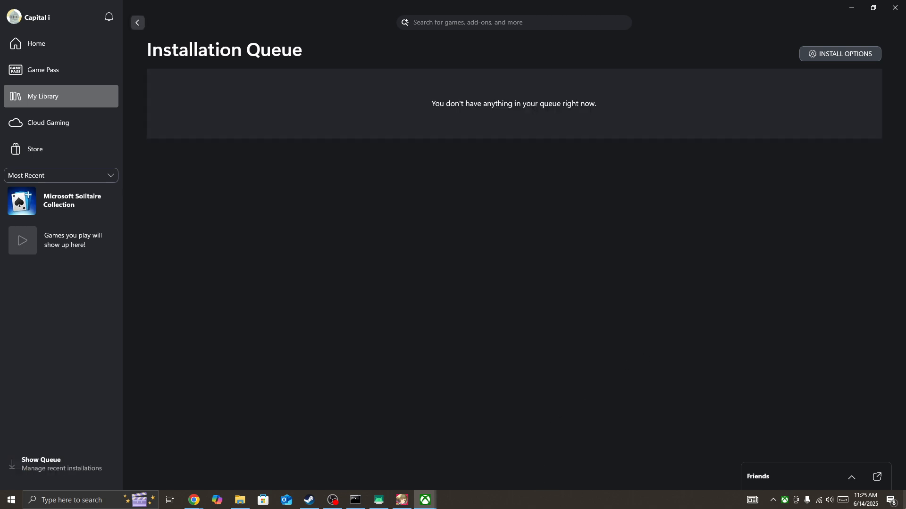
# Close the Xbox app and run Steam as administrator from its desktop shortcut
pyautogui.click(894, 7)
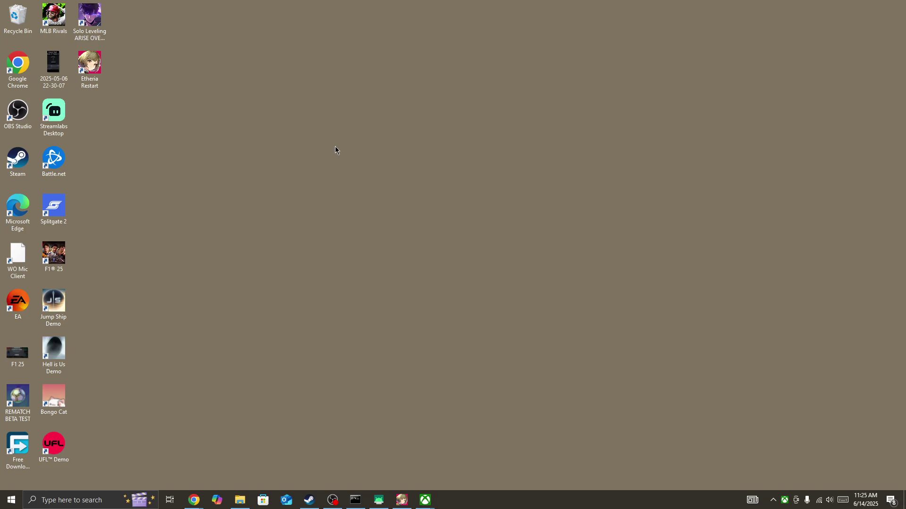
pyautogui.rightClick(13, 162)
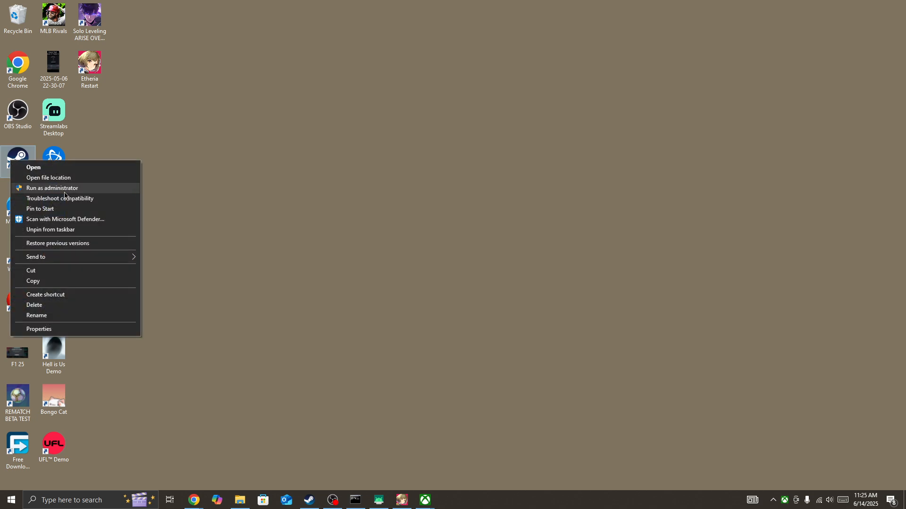
pyautogui.click(262, 247)
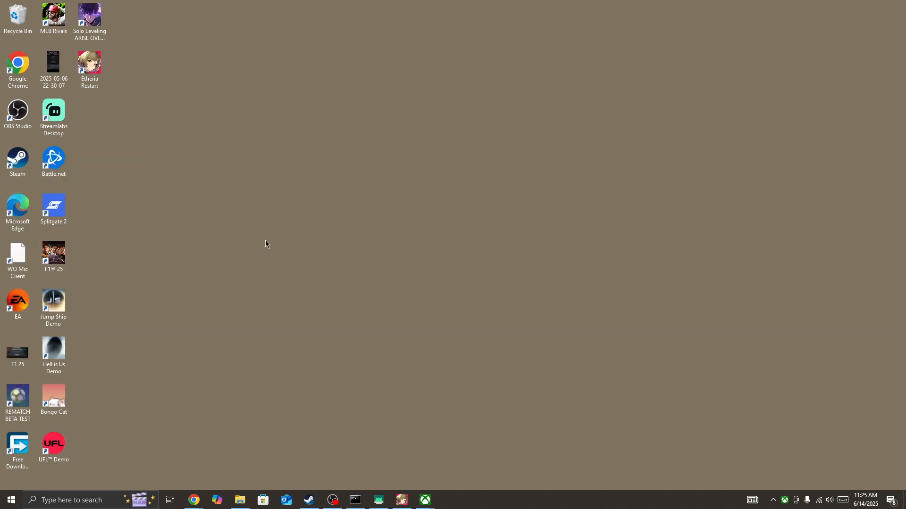